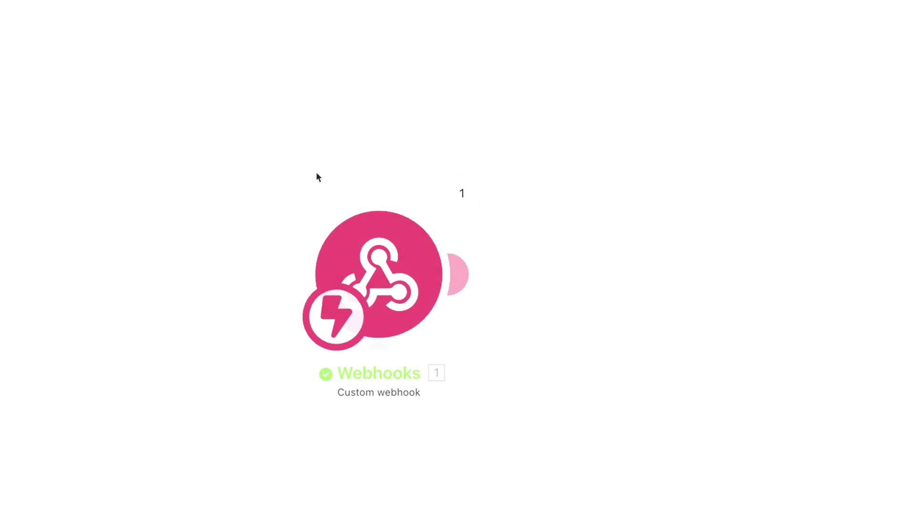
Step: Preview the data the webhook received from its operation bubble
click(461, 195)
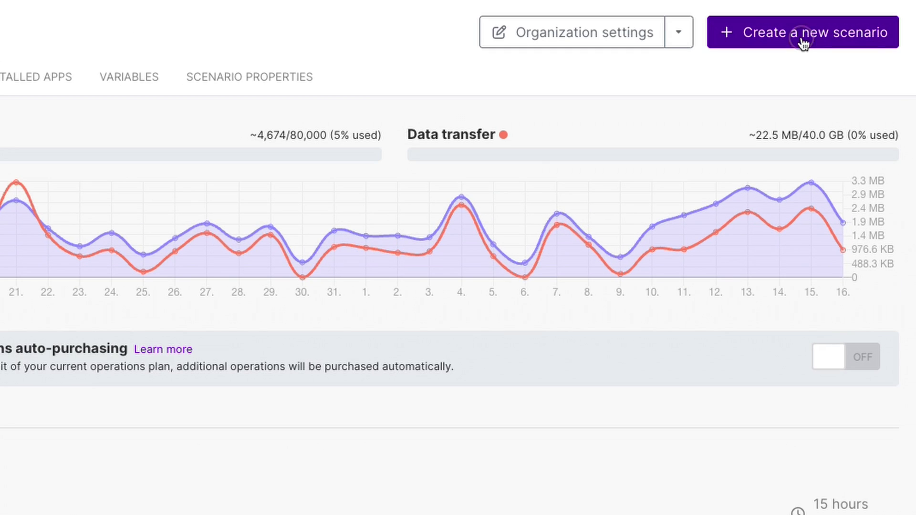
Step: Start a new scenario with a Custom webhook trigger on a newly created webhook, copying its address
click(848, 67)
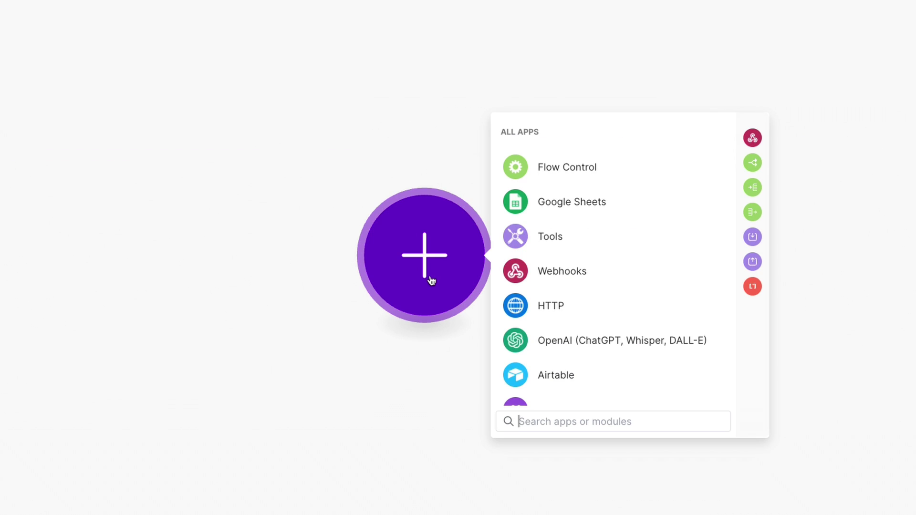
text(webhook)
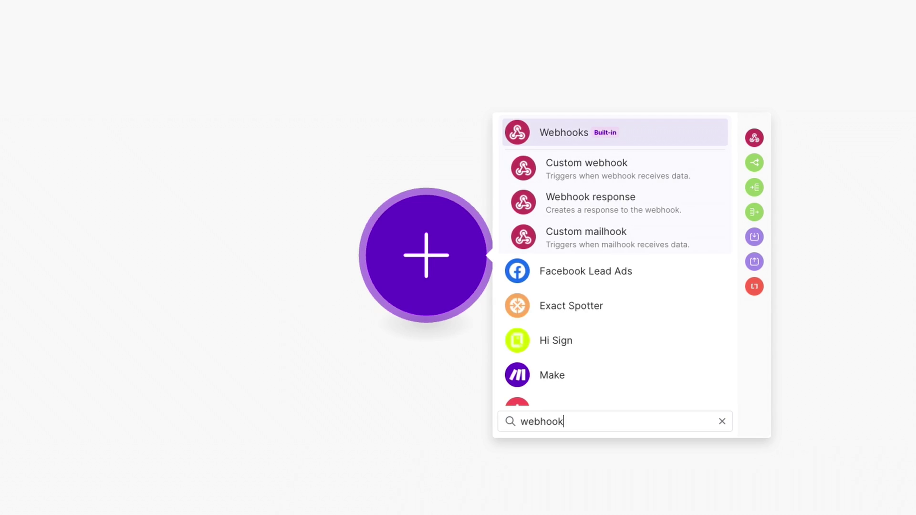
click(559, 312)
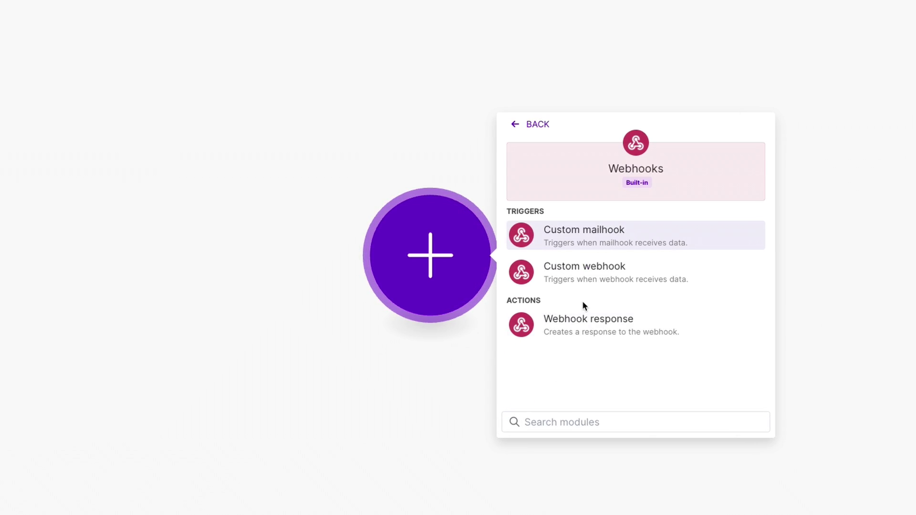
click(594, 281)
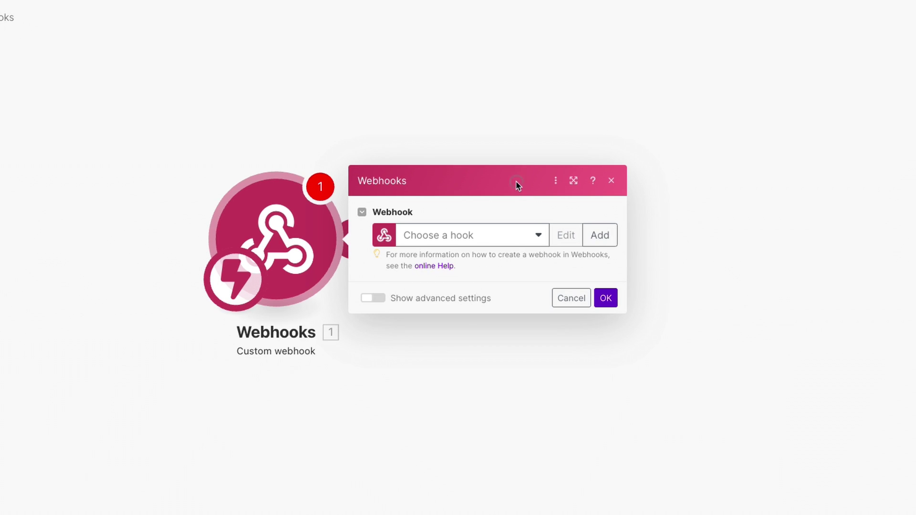
double_click(517, 184)
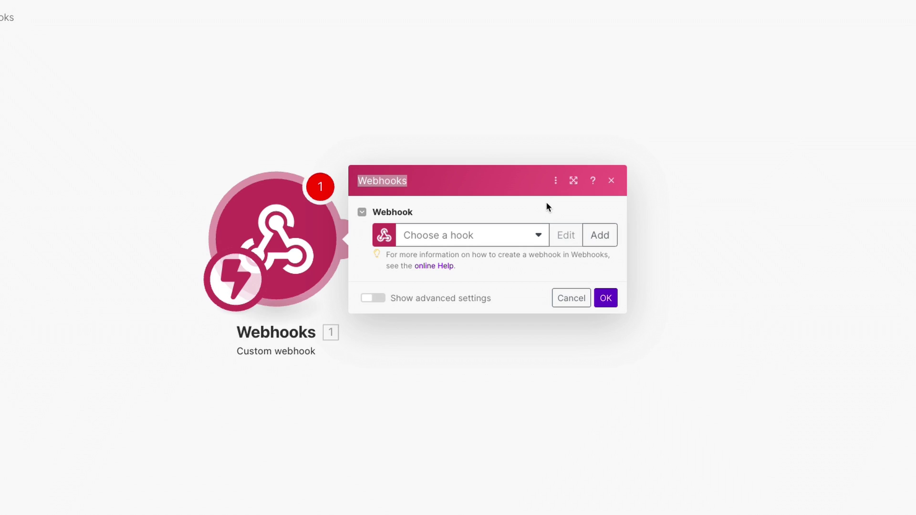
click(604, 241)
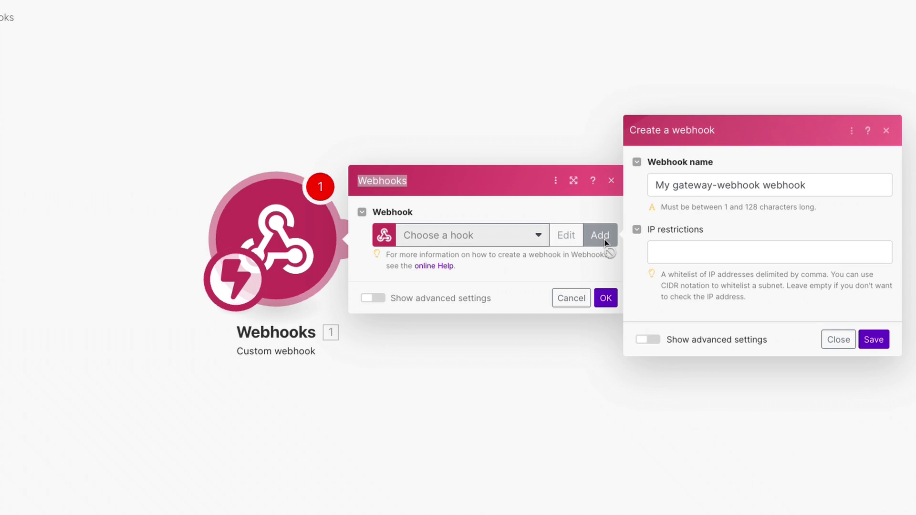
click(873, 339)
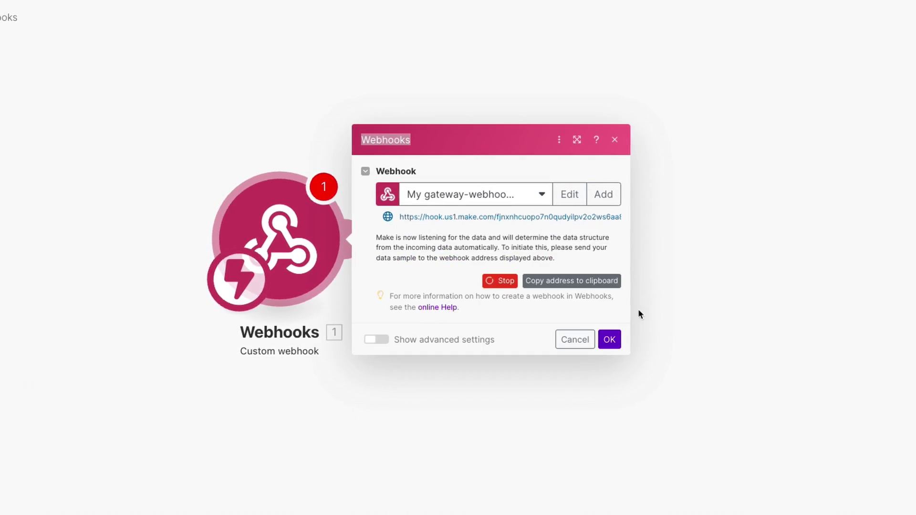
click(556, 285)
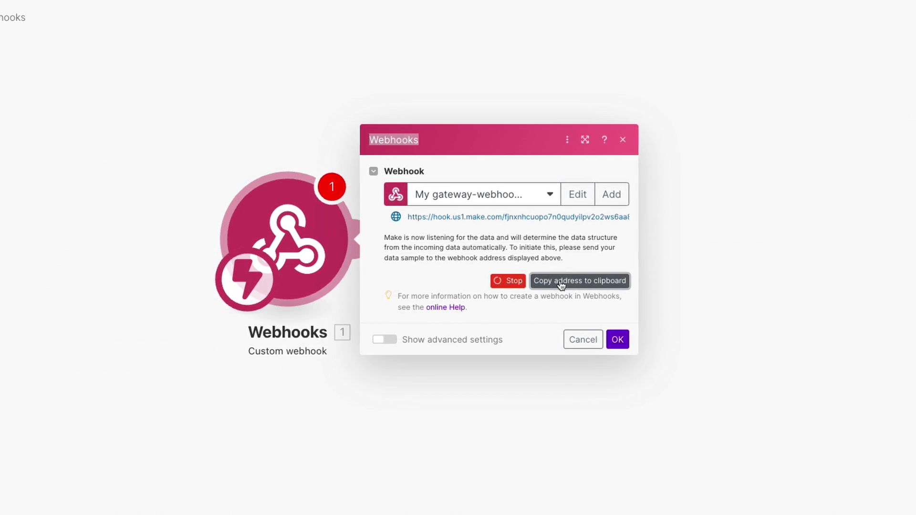
click(622, 340)
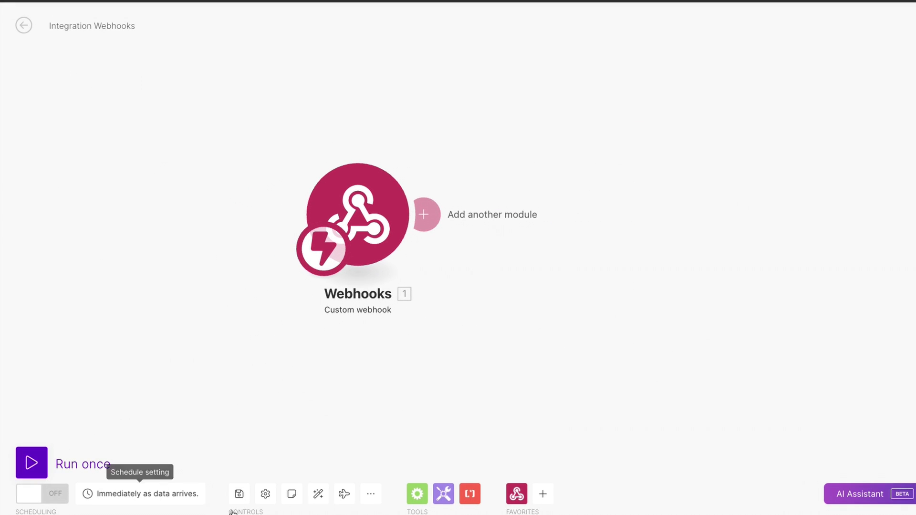
Step: Save the scenario and rename it 'Bricks Form - Tutorial'
click(239, 494)
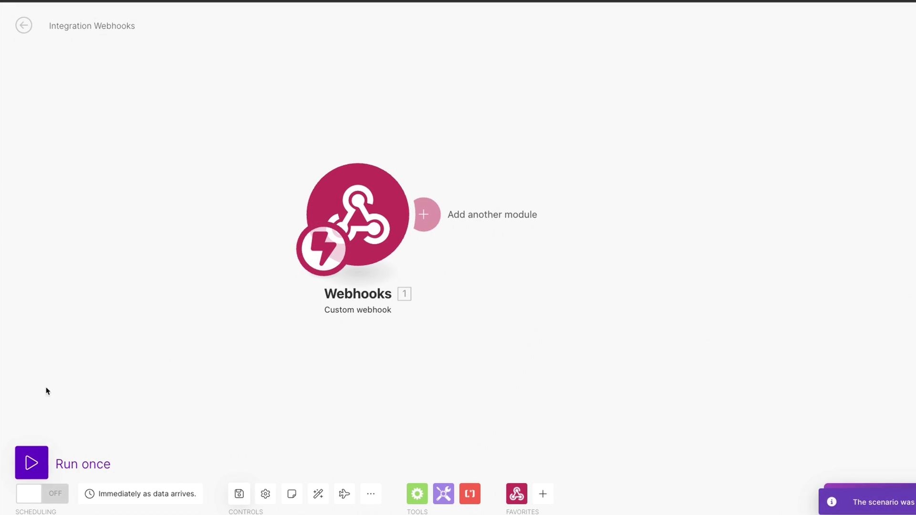
click(122, 27)
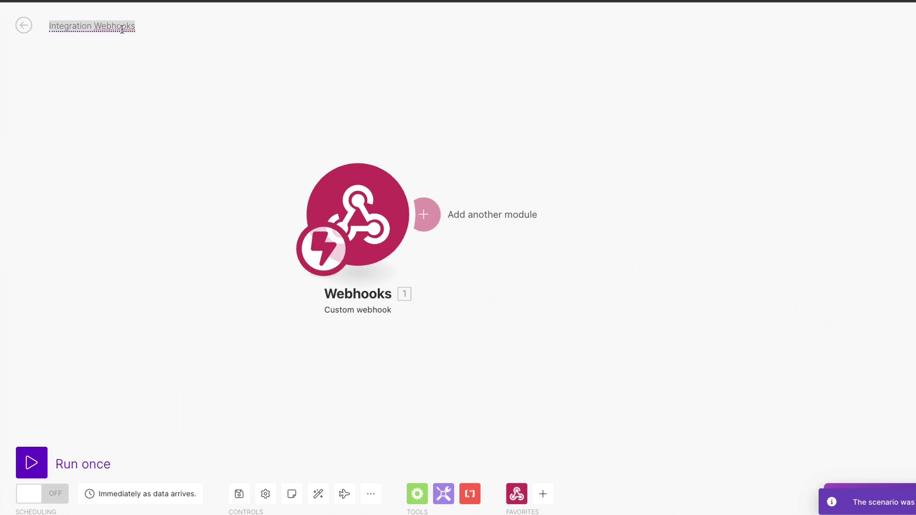
text(Brick)
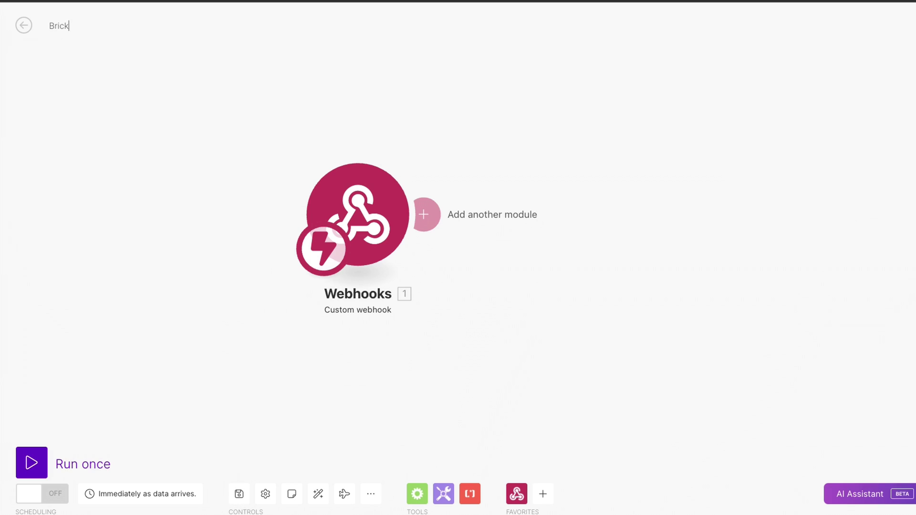
text(s Form - Tutorial)
key(Return)
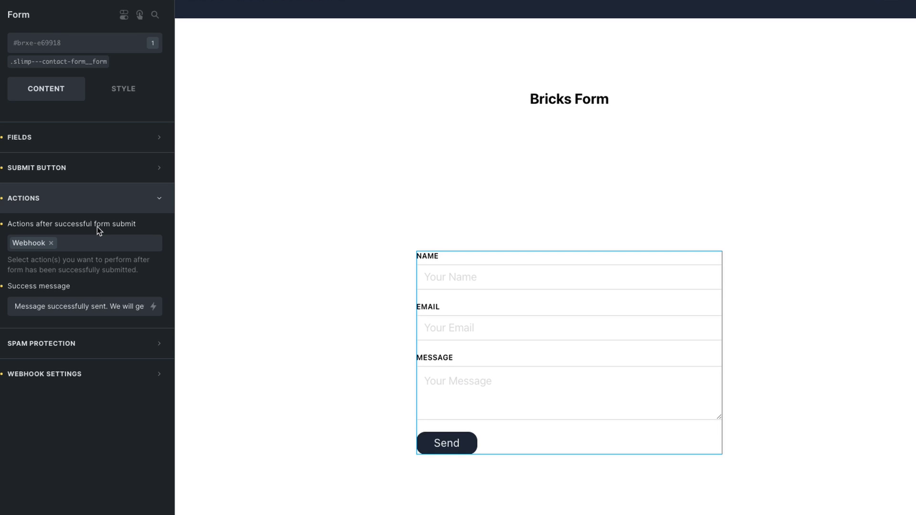
Step: Paste the copied Make webhook address into the form's Webhook URL setting
click(105, 210)
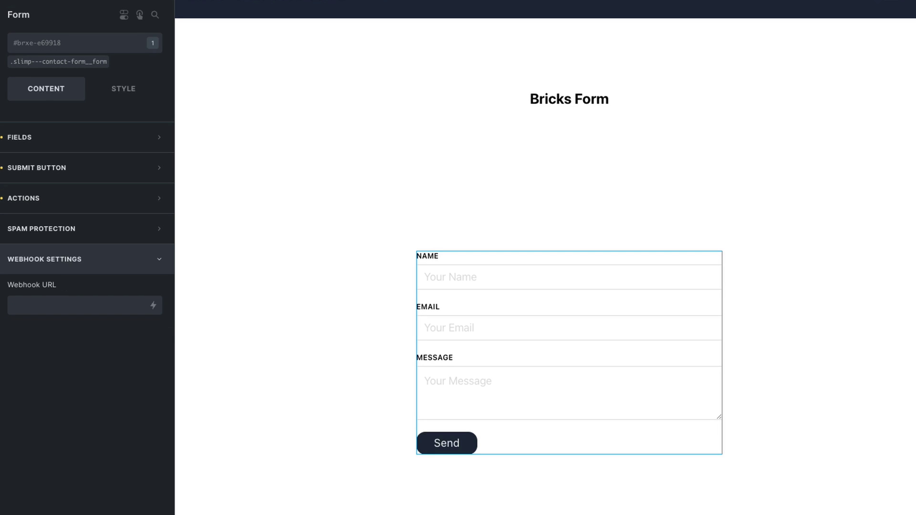
click(85, 306)
key(ctrl+v)
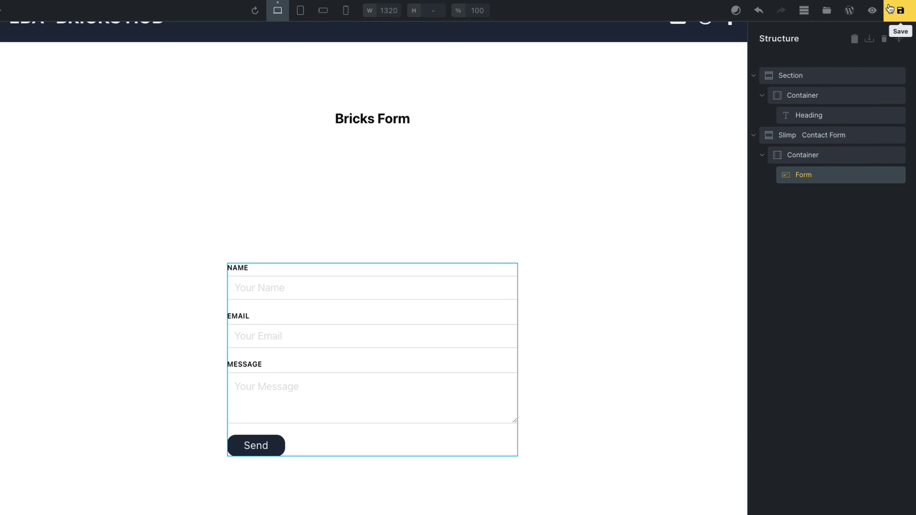
Step: Save the builder changes and submit a test entry with a name, e-mail and 'testing' message
click(895, 11)
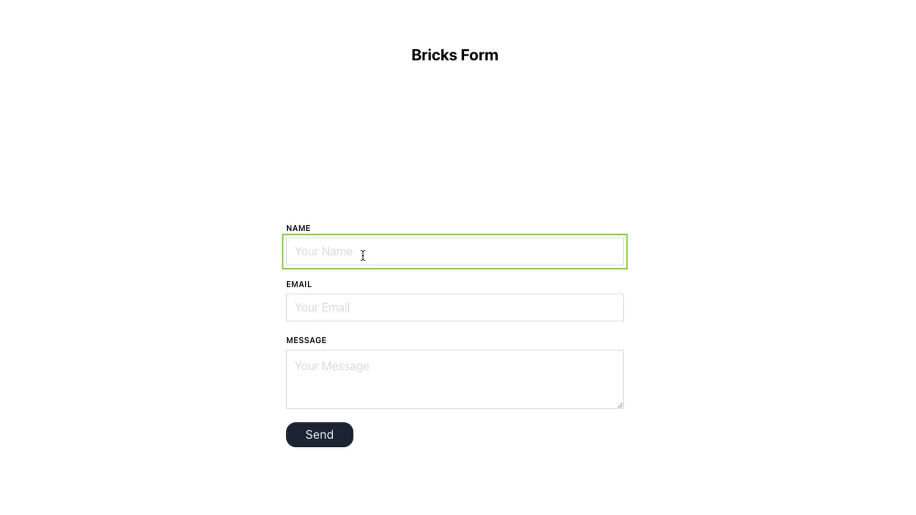
text(edan)
key(Tab)
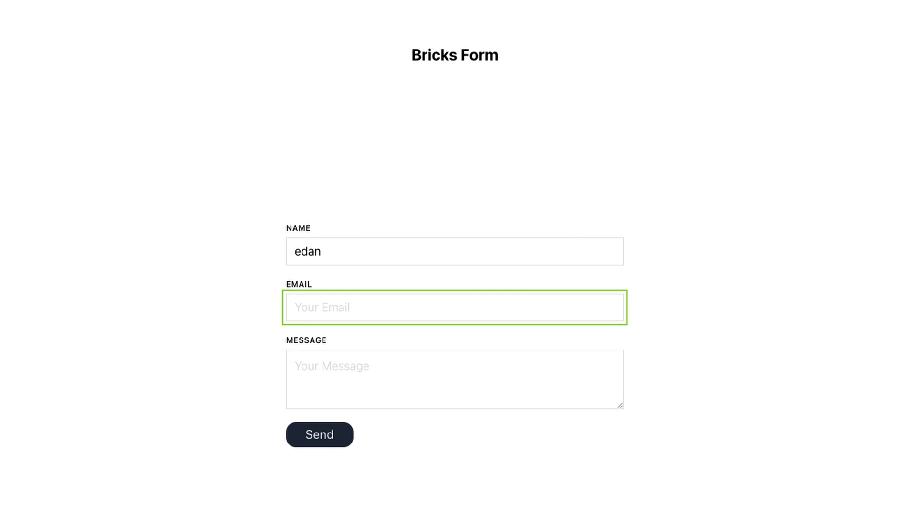
text(edan@test.com)
key(Tab)
text(te)
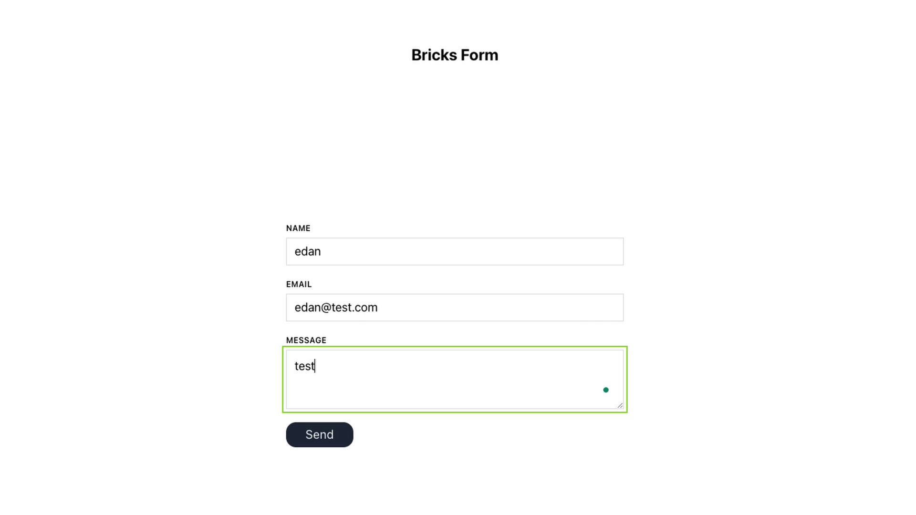
text(sting)
click(319, 435)
scroll(321, 434, down, 3)
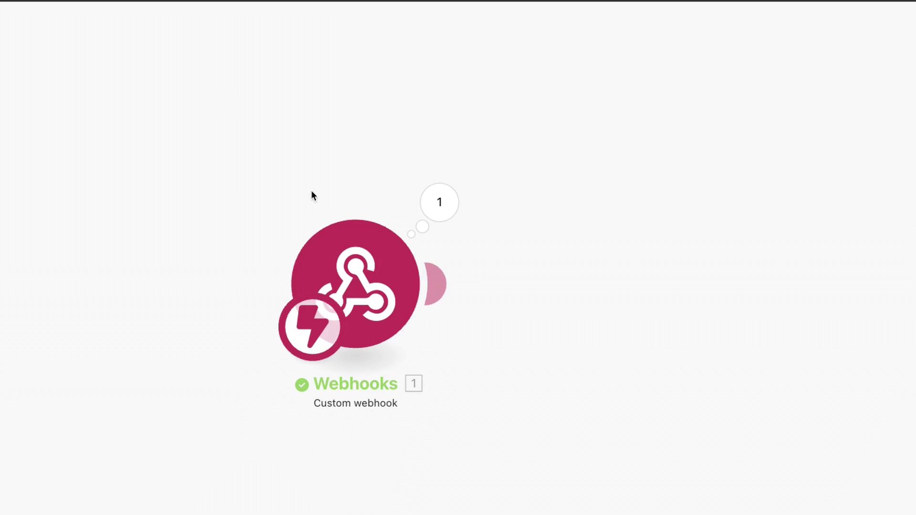
Step: Check the webhook's caught data and add a Google Sheets Add a Row module after it
click(436, 201)
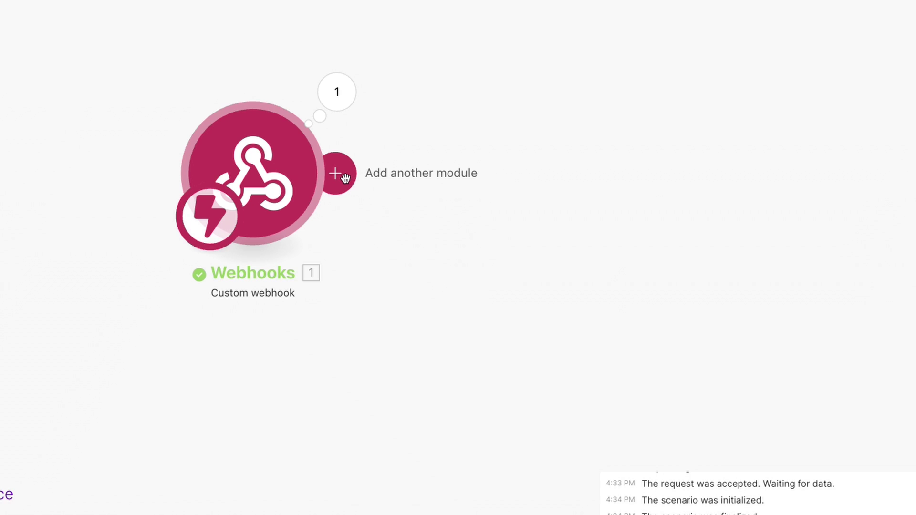
click(345, 177)
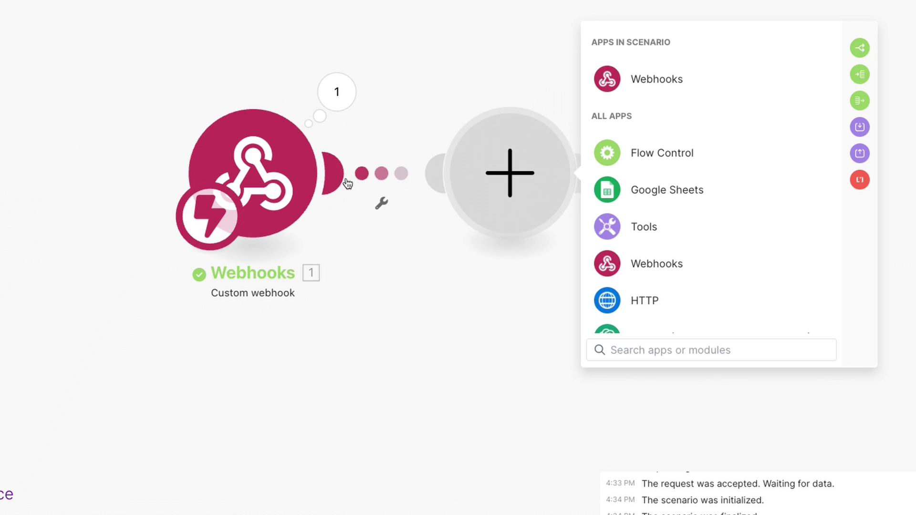
click(668, 196)
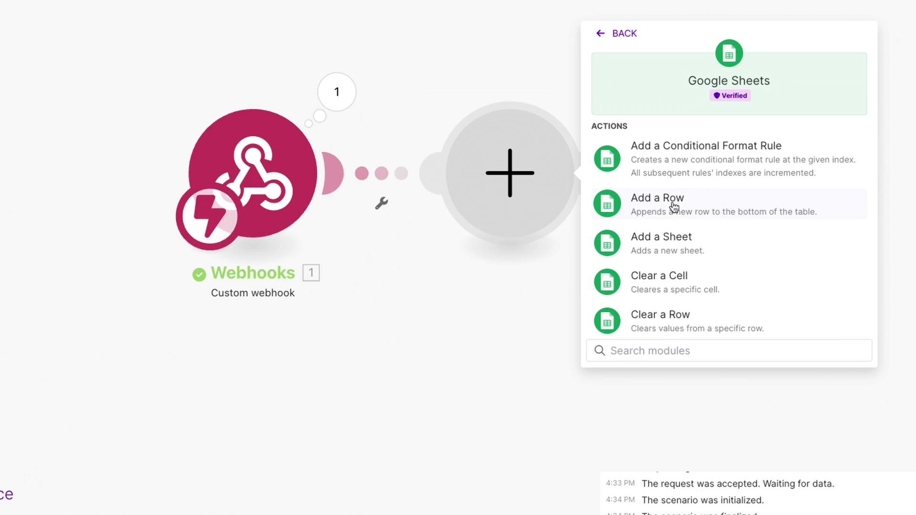
click(673, 206)
Step: Target the Bricks Form - Sheets spreadsheet and Sheet1 in the Add a Row module
click(697, 233)
text(bric)
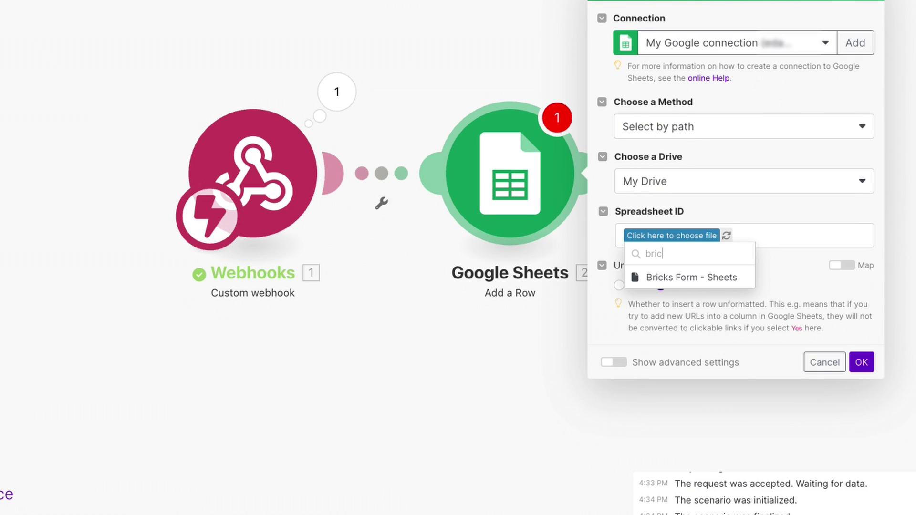
text(ks)
click(676, 278)
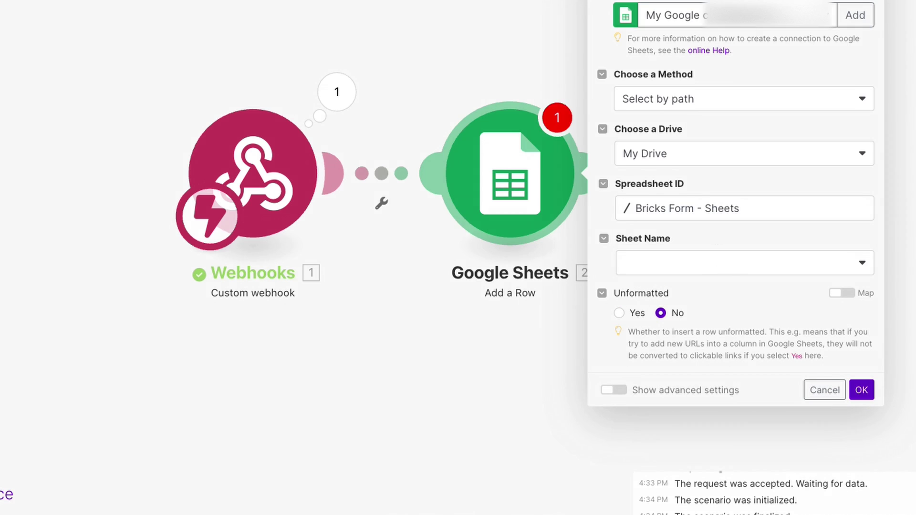
click(205, 370)
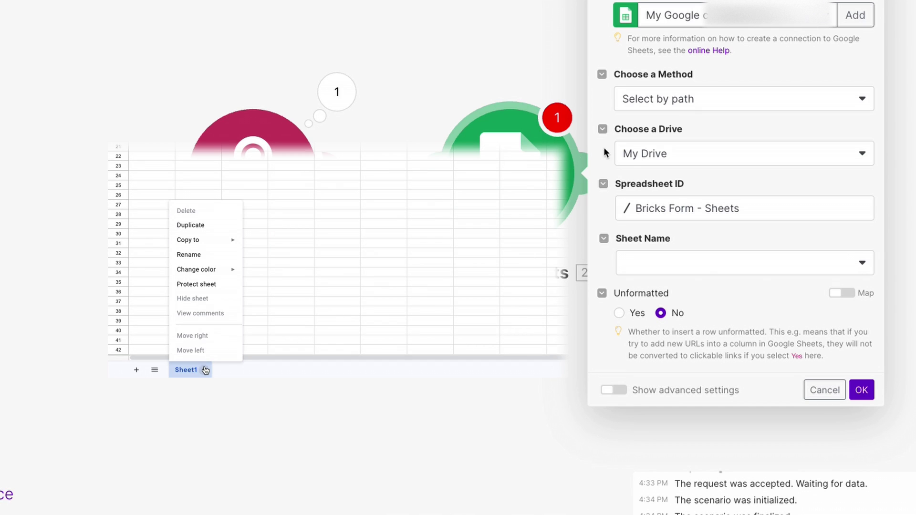
click(692, 263)
click(687, 288)
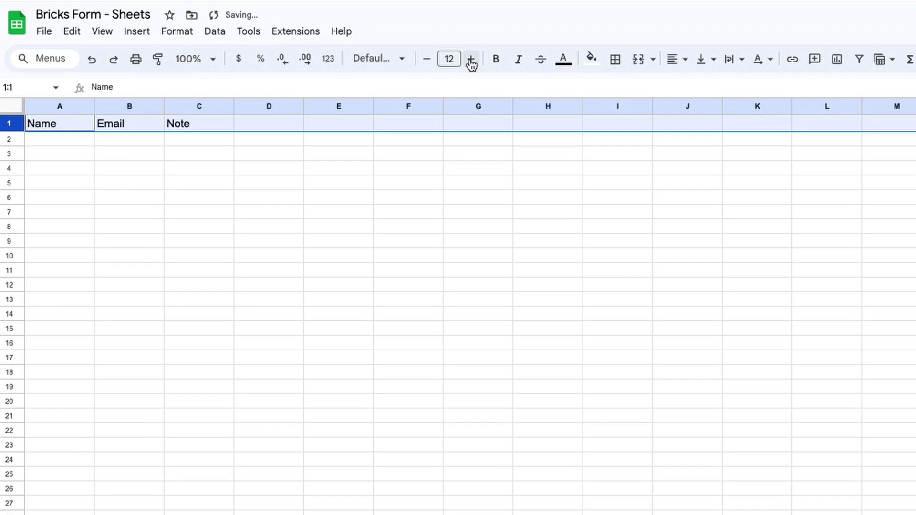
Step: Enlarge the sheet's header row font and fill it light blue
click(471, 59)
click(471, 59)
click(591, 59)
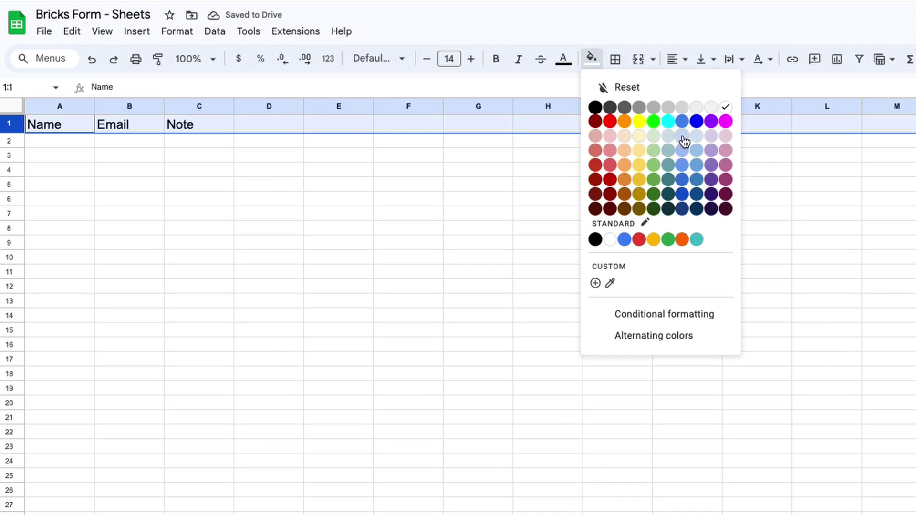
click(682, 137)
Step: Reload the sheet headers and map the form's name, email and referrer into Name, Email and column D
drag(234, 106, 227, 105)
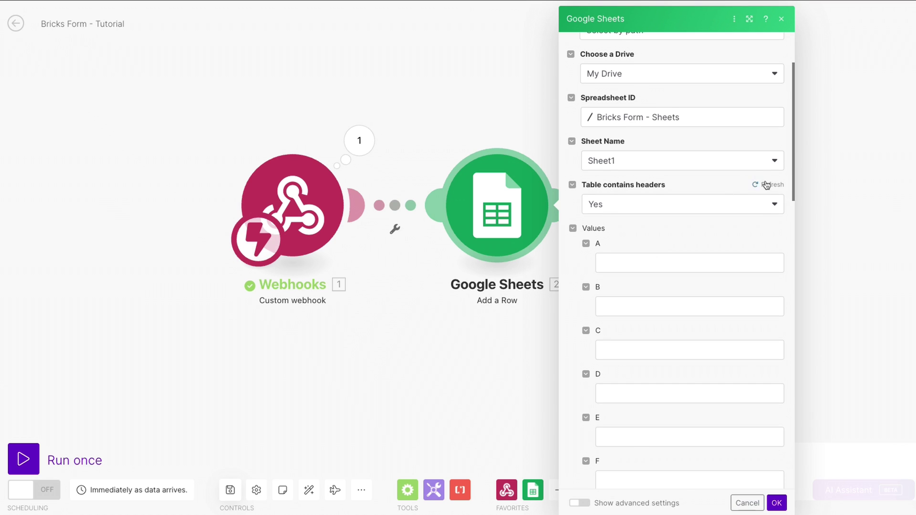
click(766, 184)
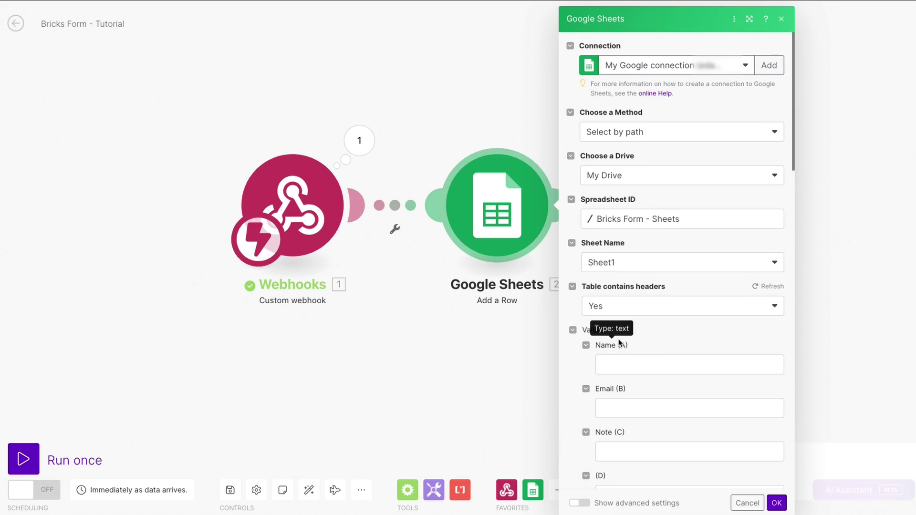
scroll(620, 342, down, 2)
click(630, 263)
click(463, 252)
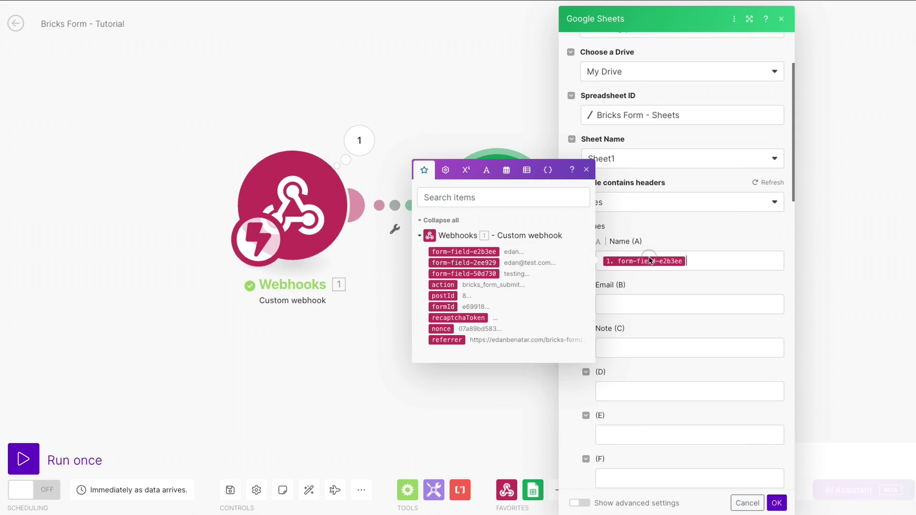
click(658, 304)
drag(463, 305, 661, 348)
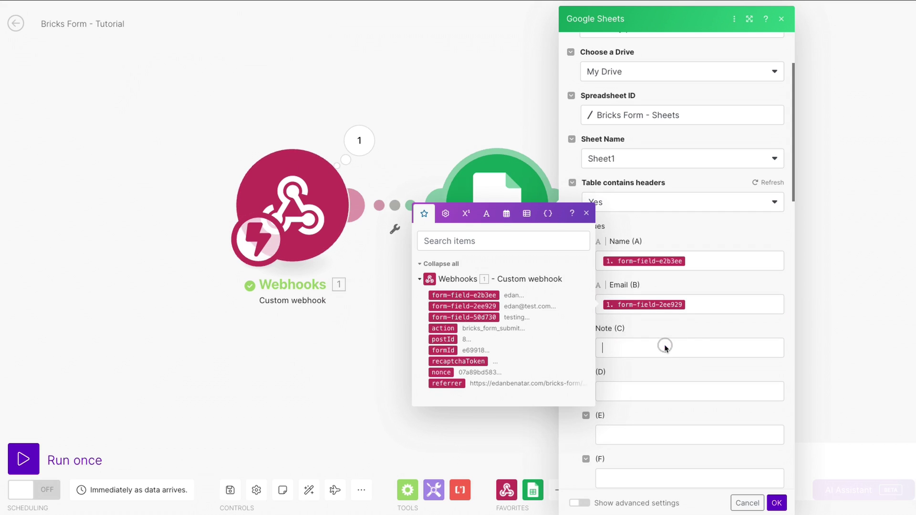
drag(446, 384, 663, 351)
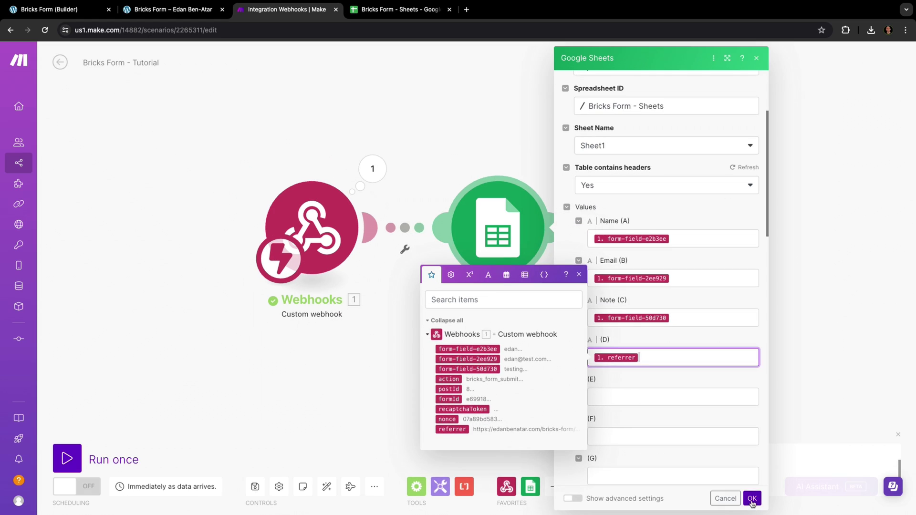
Step: Confirm the Add a Row settings, save the scenario and switch it on
click(218, 496)
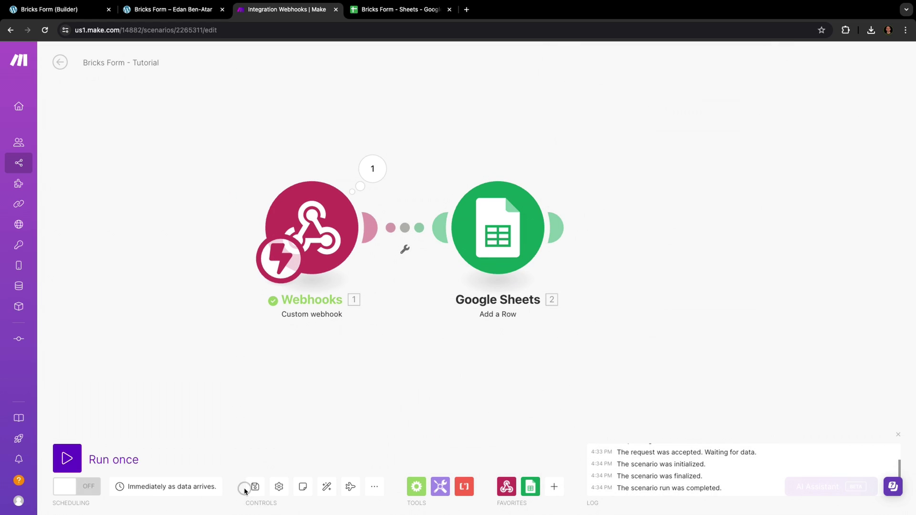
click(255, 487)
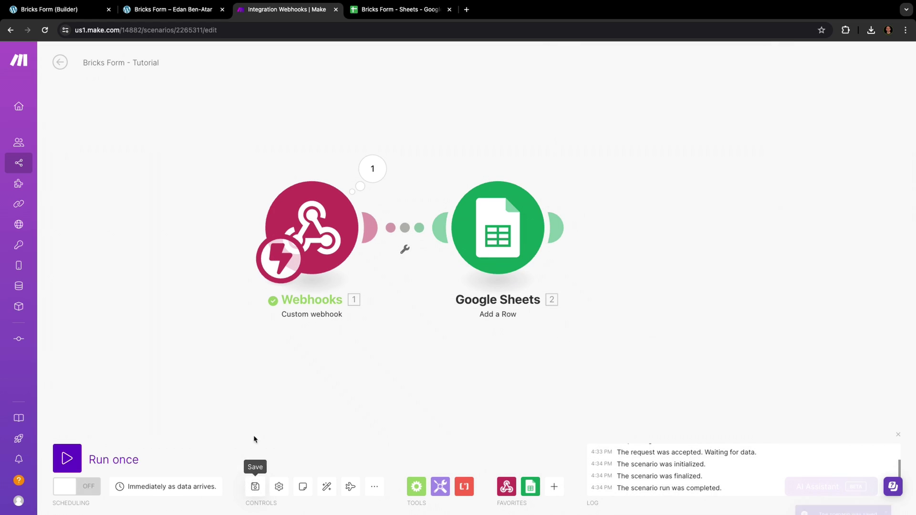
click(79, 487)
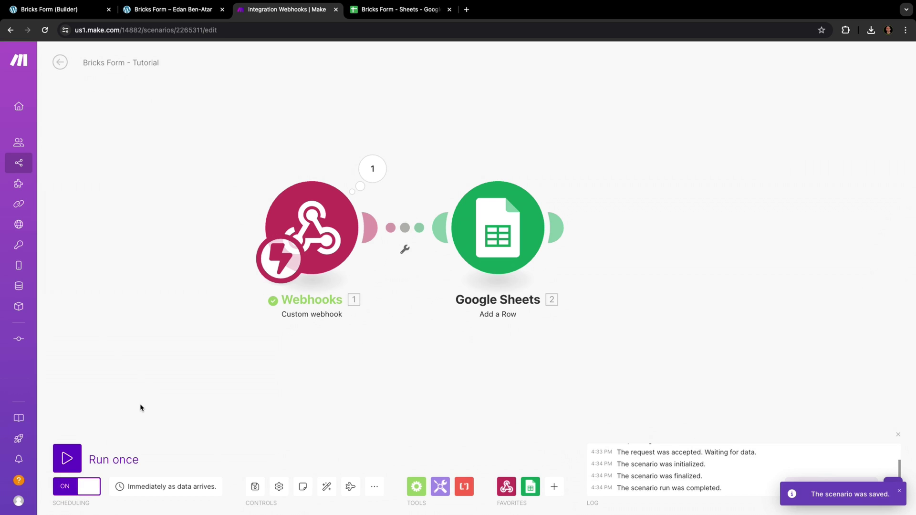
Step: Submit a second test entry with a name, email and message, then check the sheet for it
click(187, 11)
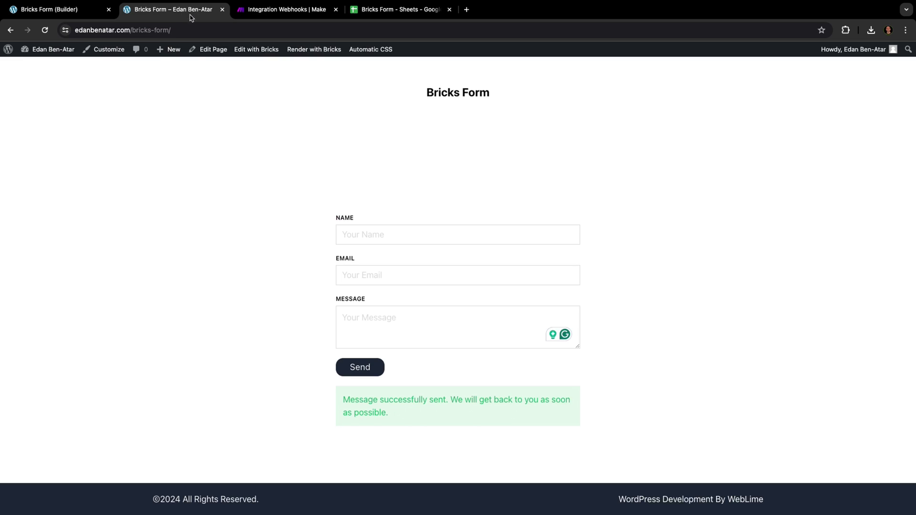
click(383, 284)
text(Edan)
key(Tab)
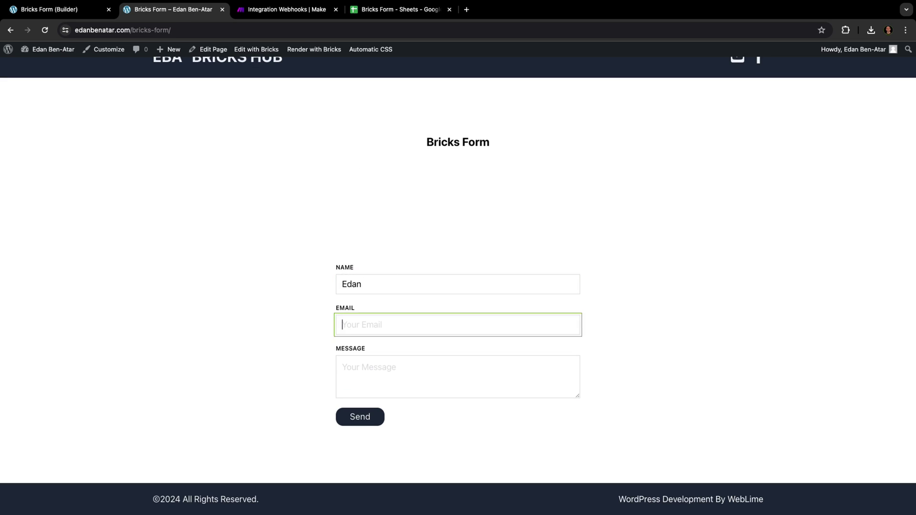
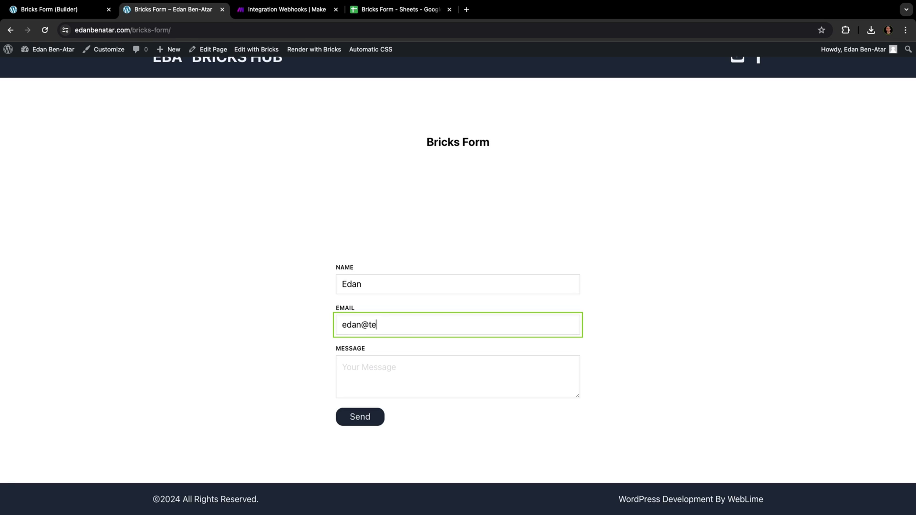
key(Tab)
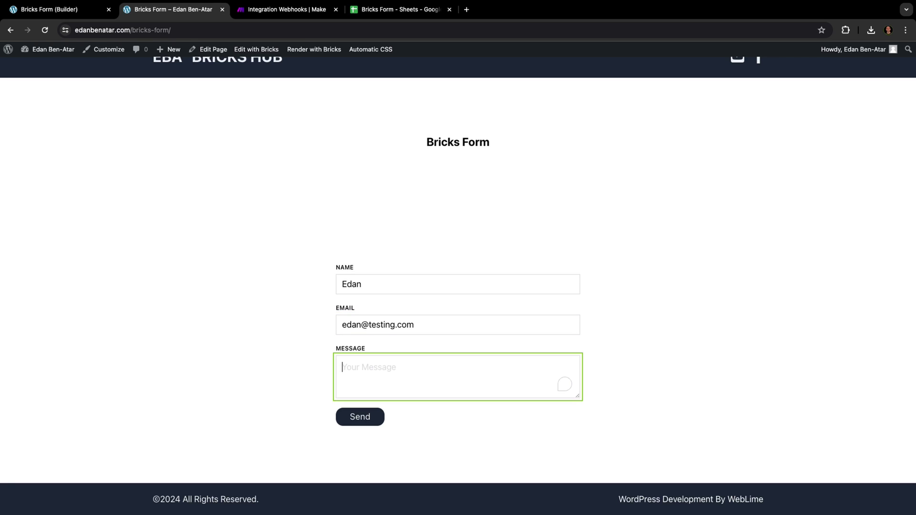
text(This is a test with Make/webhook)
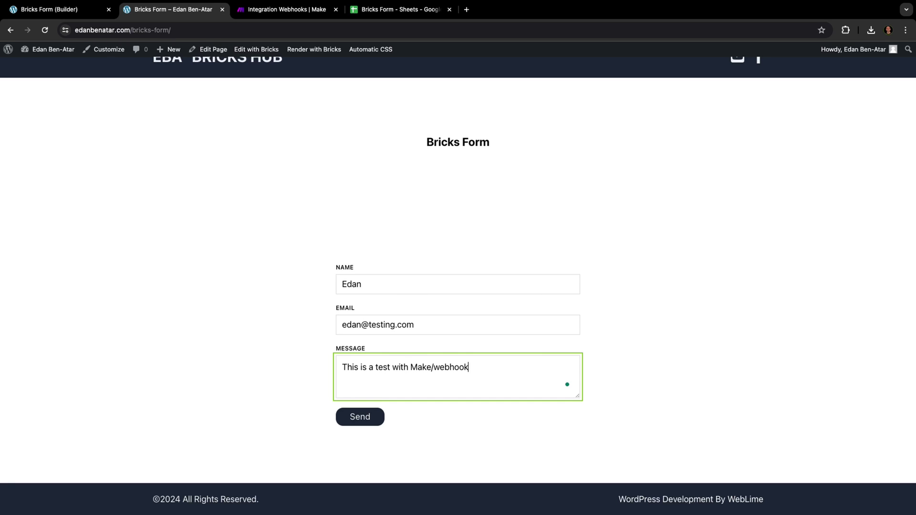
click(368, 418)
scroll(309, 385, down, 2)
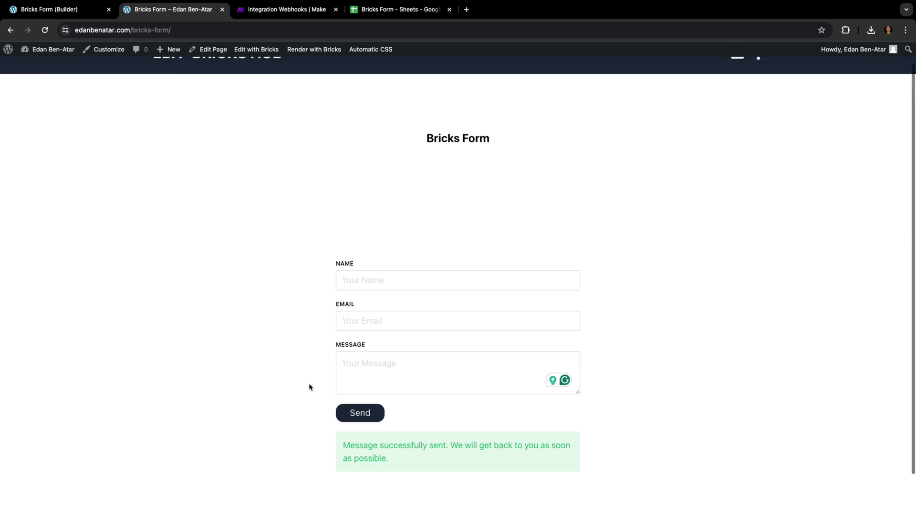
click(377, 10)
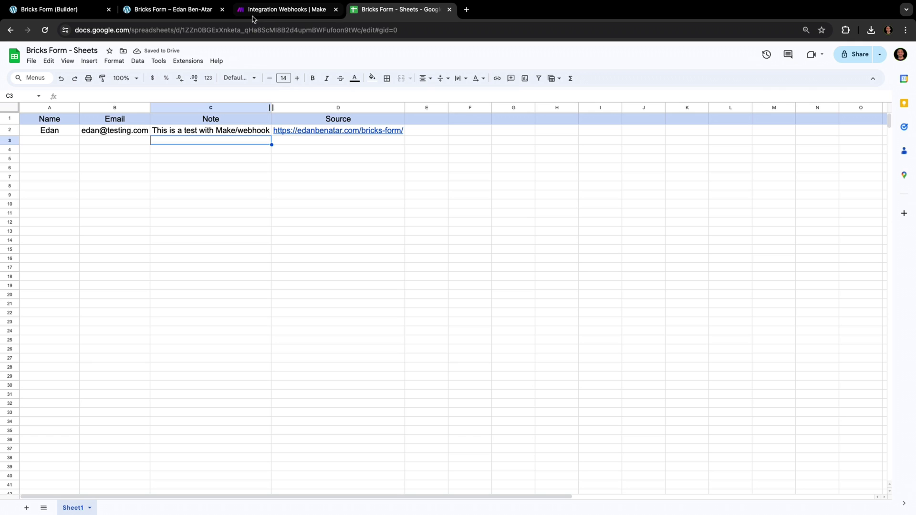
Step: Add a Gmail Send an Email module after Google Sheets, sending to the form's email field
click(253, 14)
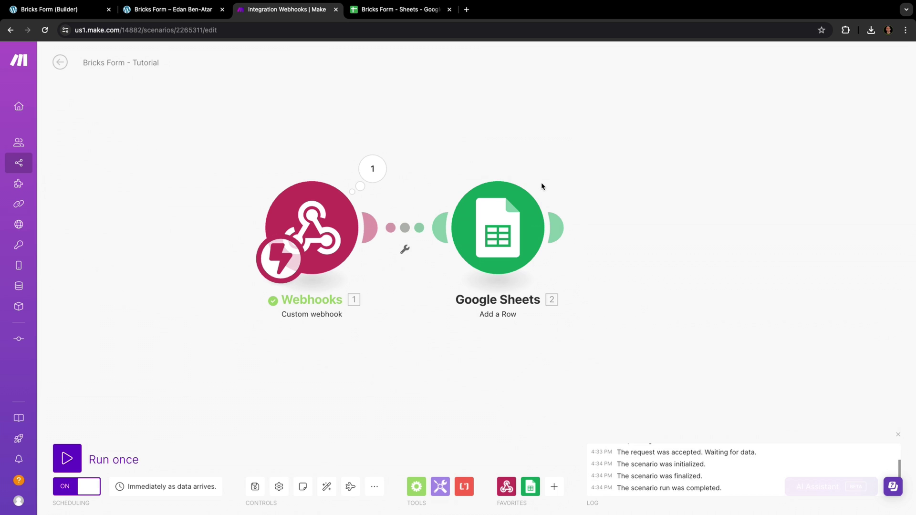
click(556, 227)
text(gmail)
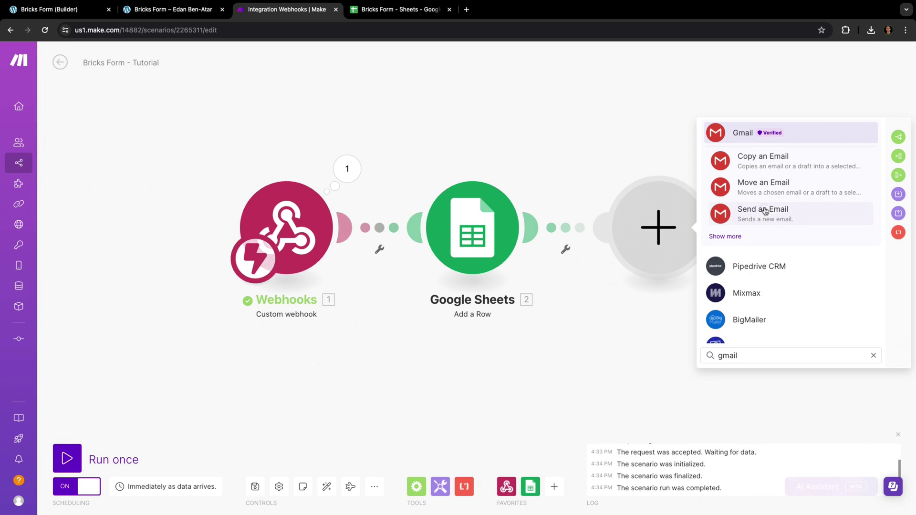
click(761, 212)
click(764, 214)
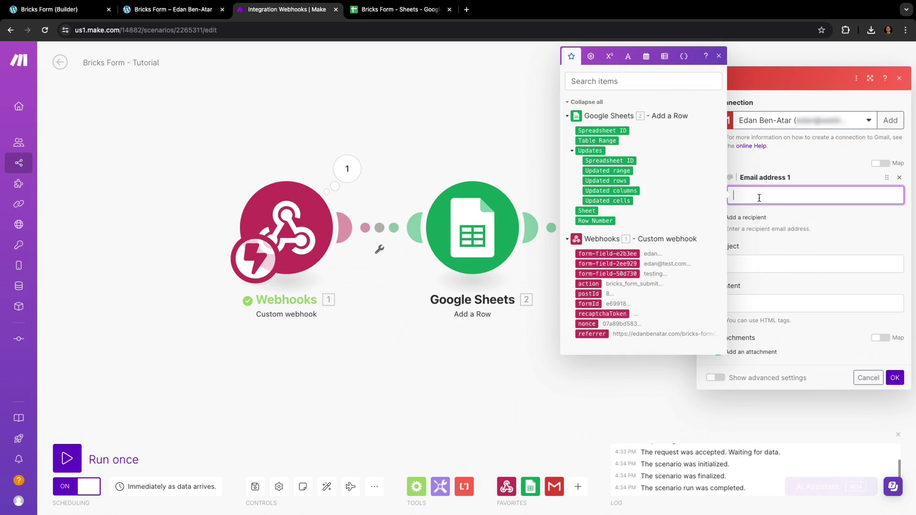
click(607, 264)
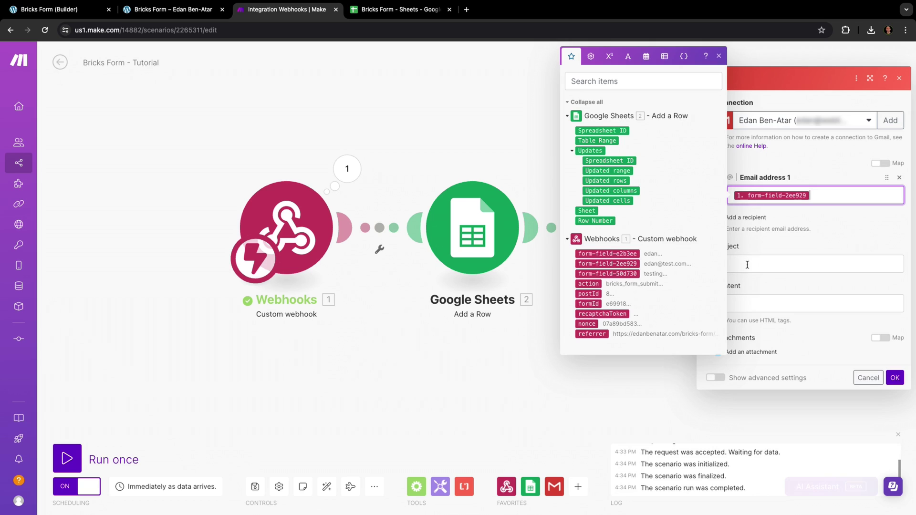
Step: Set subject 'Inquiry Received! :)', paste the body greeting the submitter's name, and save
click(747, 264)
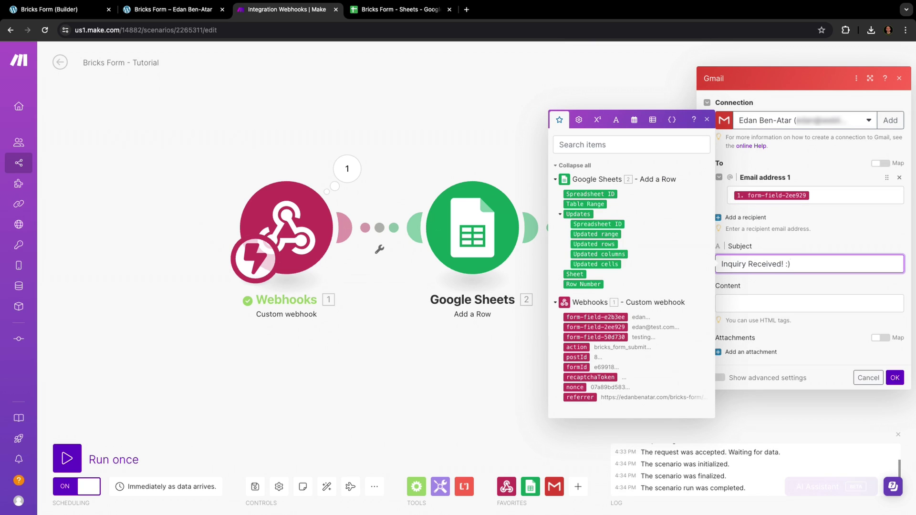
click(742, 304)
text(Hi [Name], Thank you for your interest in Liite! We're eager to help creators like you. To discuss how our plugin can support your goals, please schedule a chat with our team. Book a time here: [Insert scheduling link] Looking forward to exploring possibilities together! Best regards, Edan)
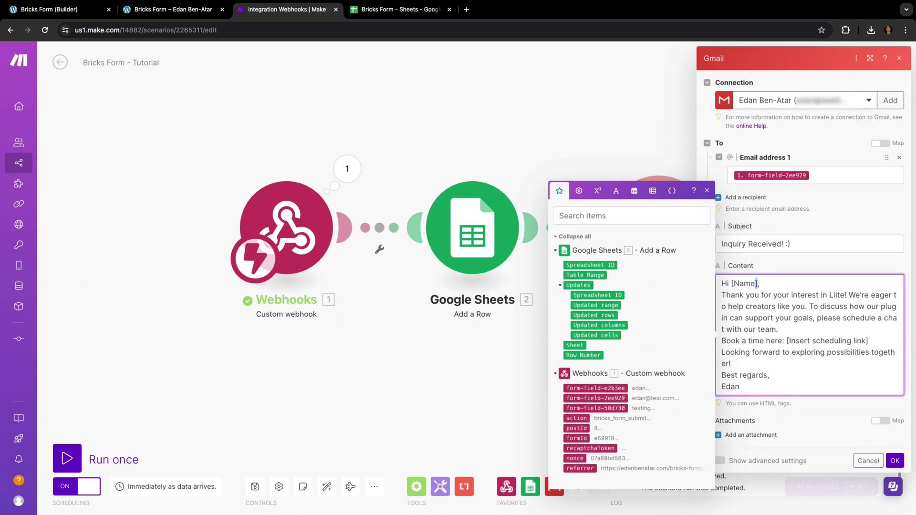
drag(756, 283, 733, 283)
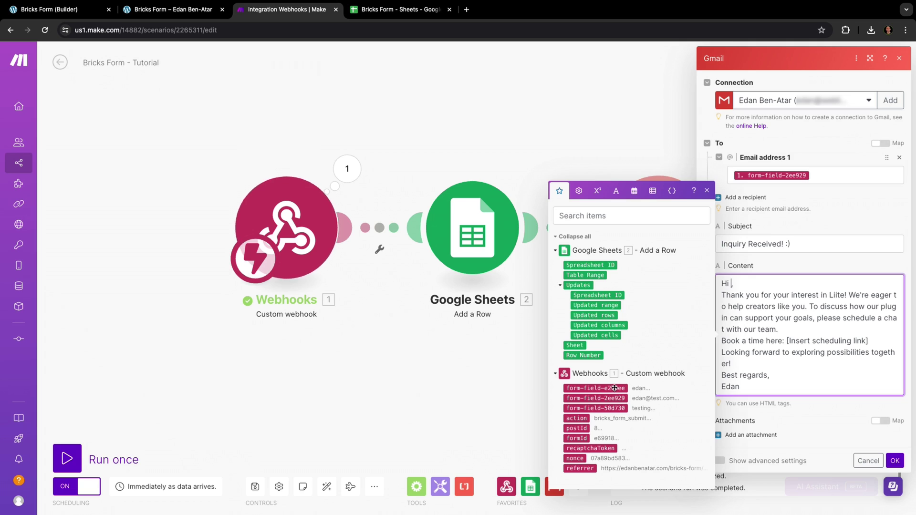
drag(613, 388, 732, 285)
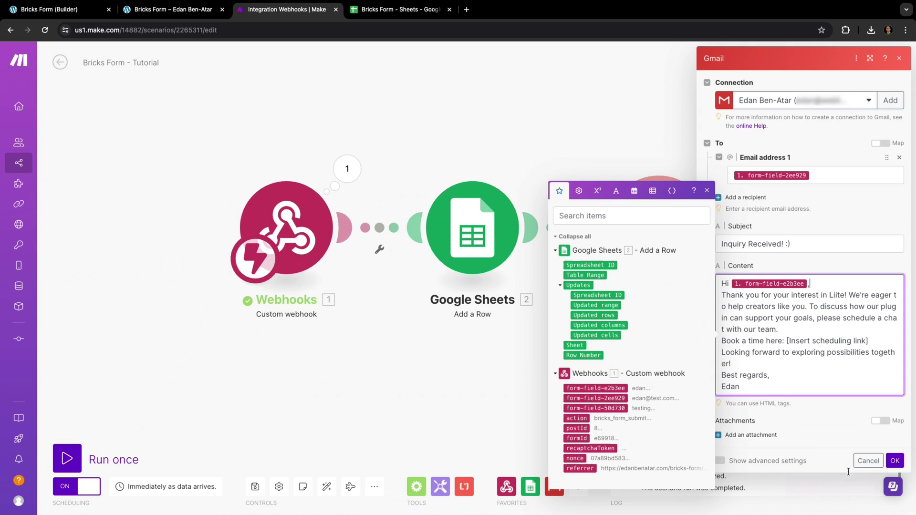
click(894, 460)
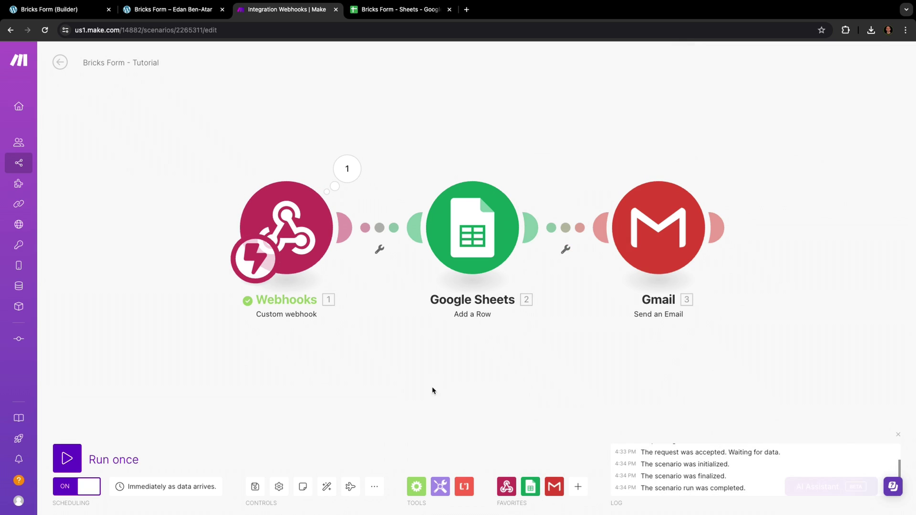
click(254, 486)
Step: Fill the form with a visitor's name, Gmail address and a multi-line message requesting a quick reply
click(207, 11)
click(391, 287)
text(Bob)
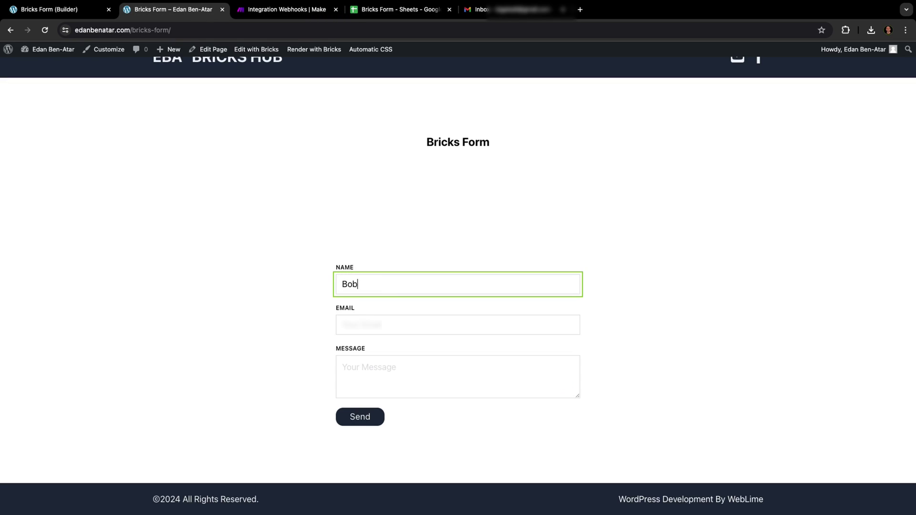
key(Tab)
key(Tab)
text(Hi there,)
key(Return)
text(This is Bob )
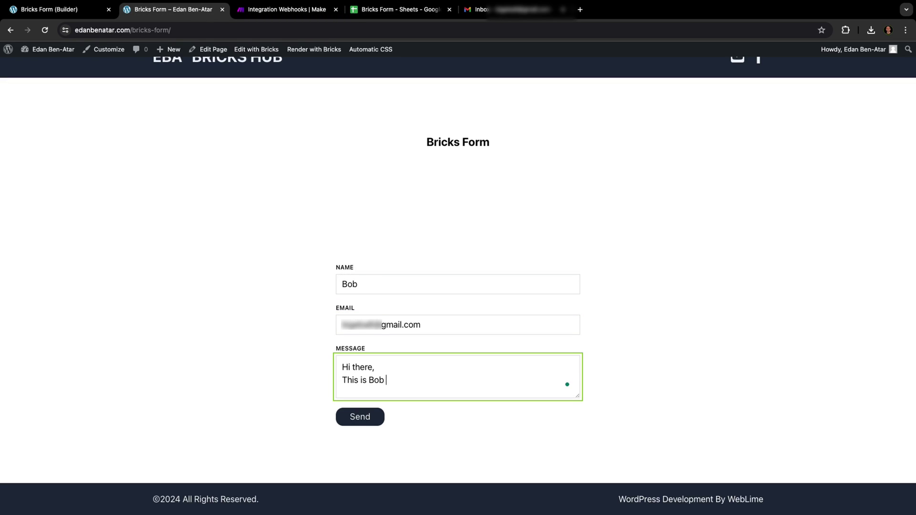
text(llaborate with you and the limey)
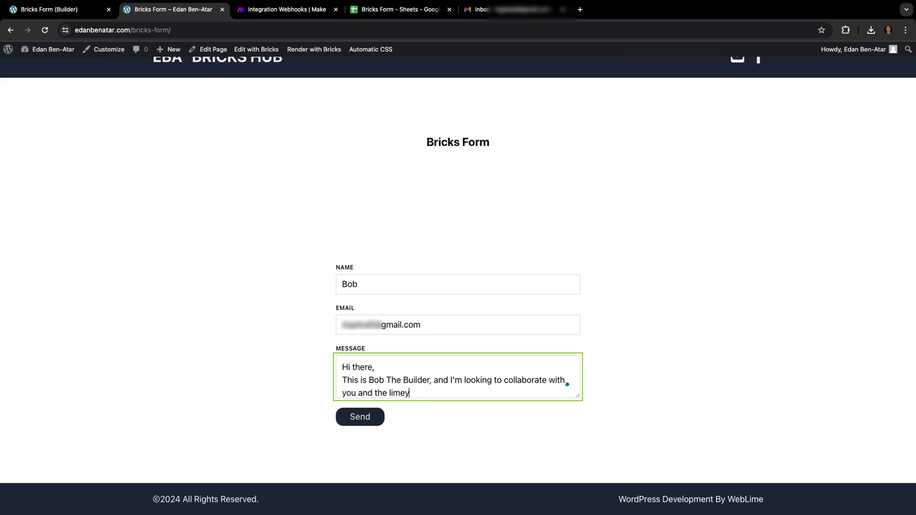
text(.io team!)
key(Return)
key(Return)
text(Please get back to me asap.)
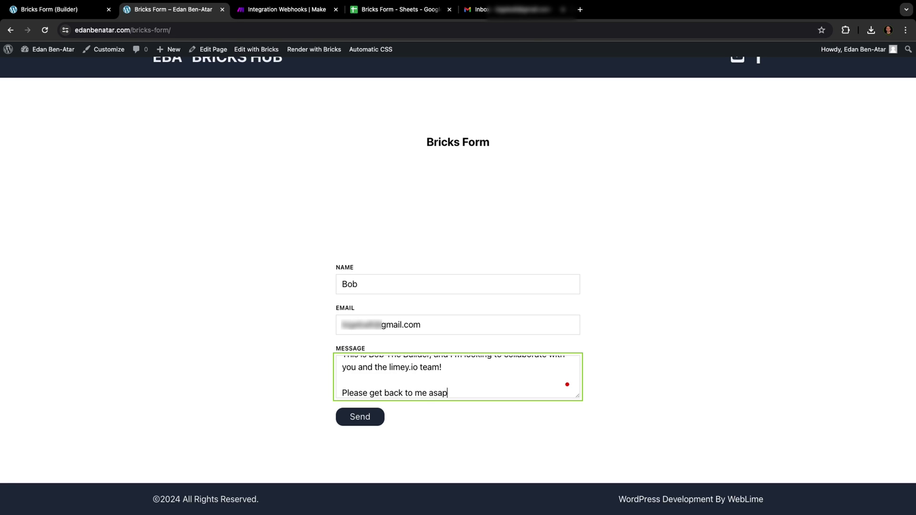
key(Return)
text(Bob)
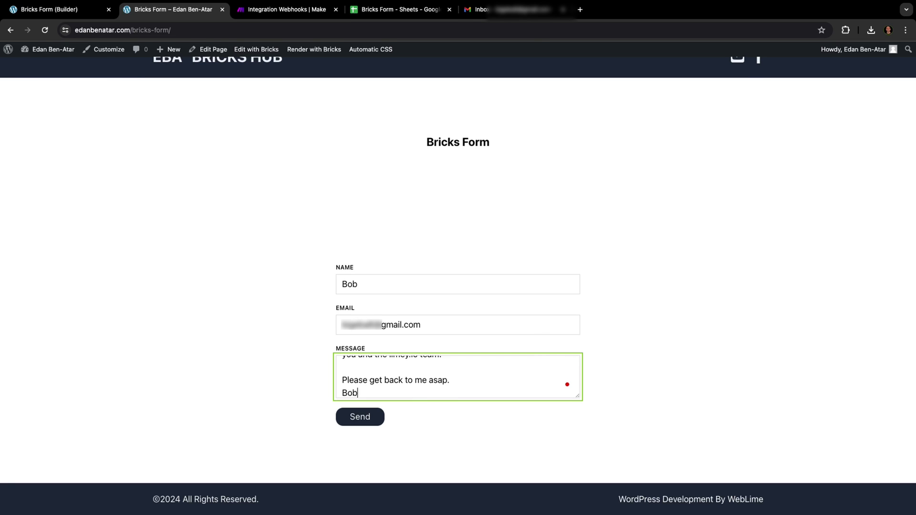
click(372, 12)
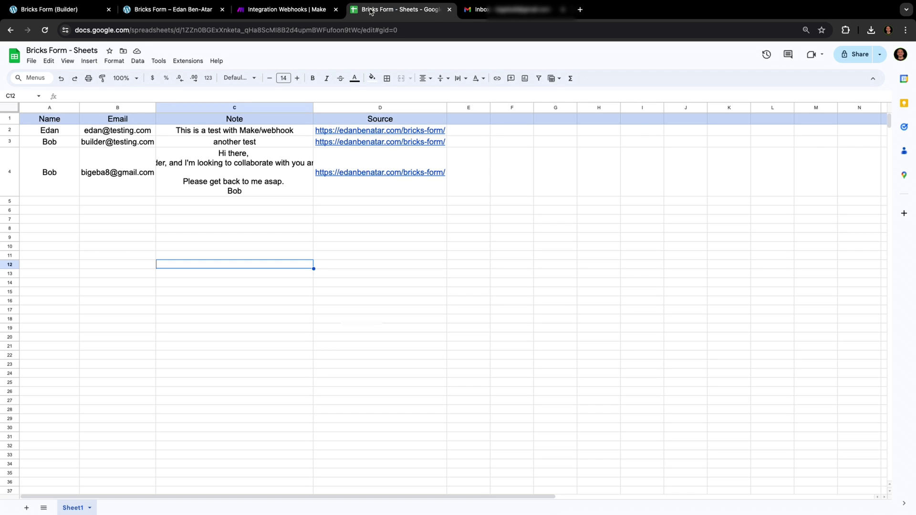
Step: Open the 'Inquiry Received! :)' confirmation email in the Gmail inbox
click(479, 10)
click(241, 131)
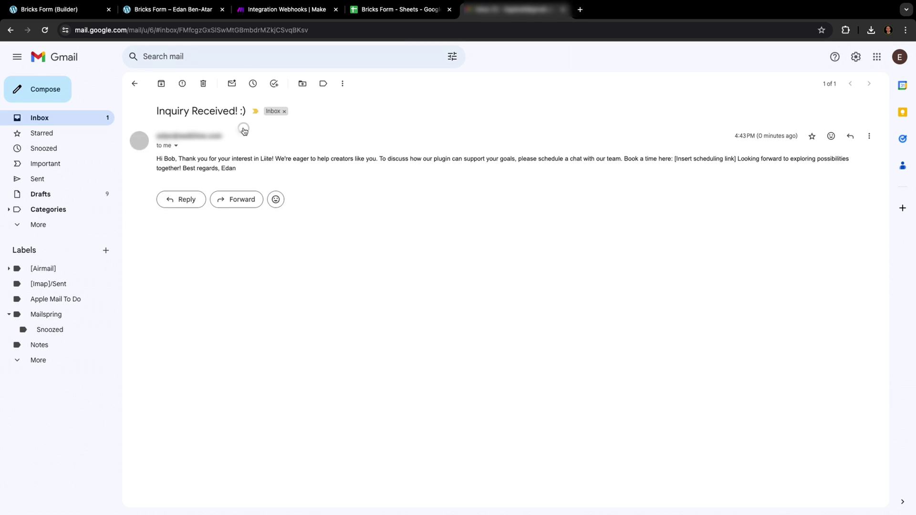